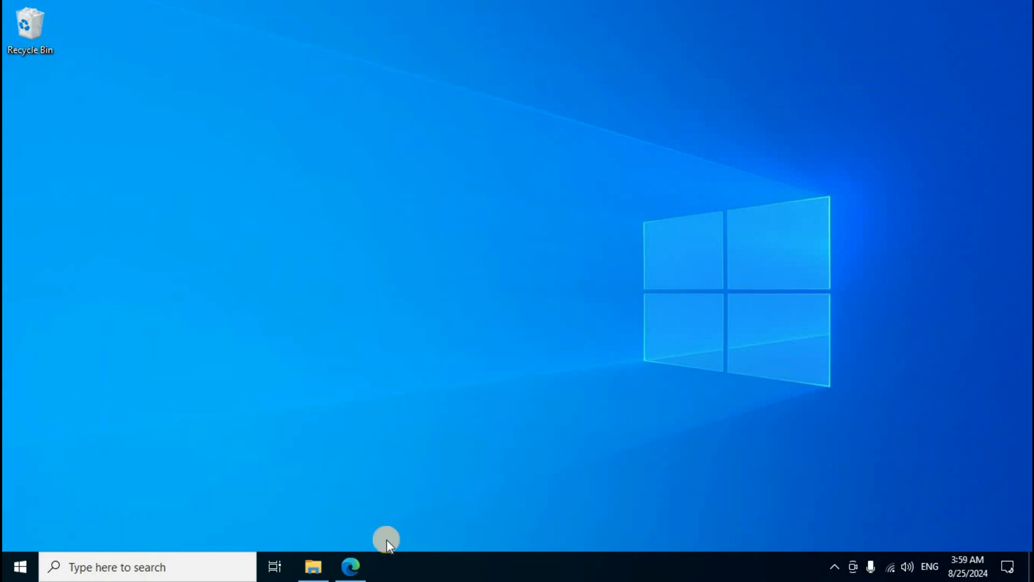
# - Switch to the Edge browser and search Google for "python download"
pyautogui.click(351, 566)
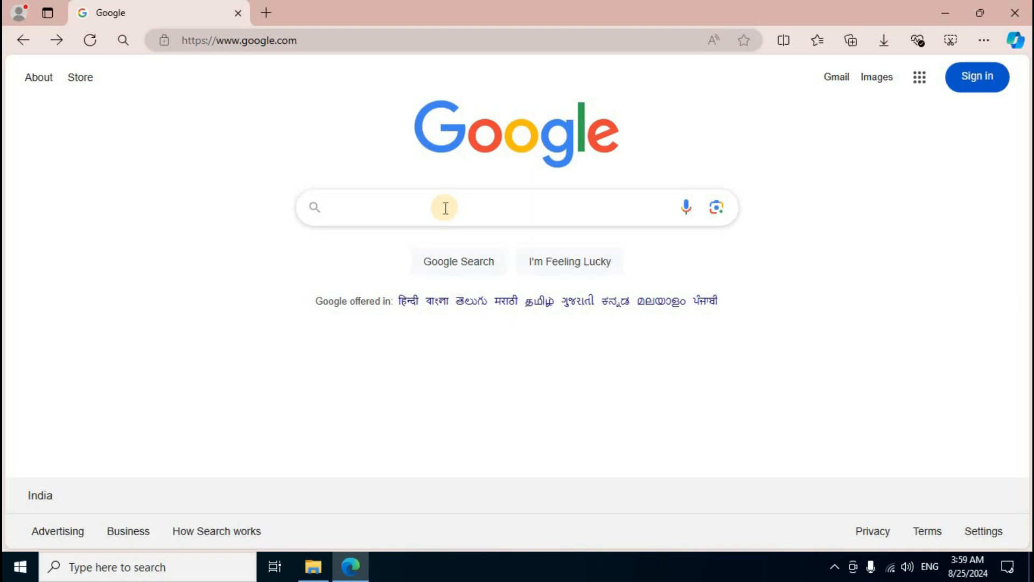
pyautogui.click(445, 208)
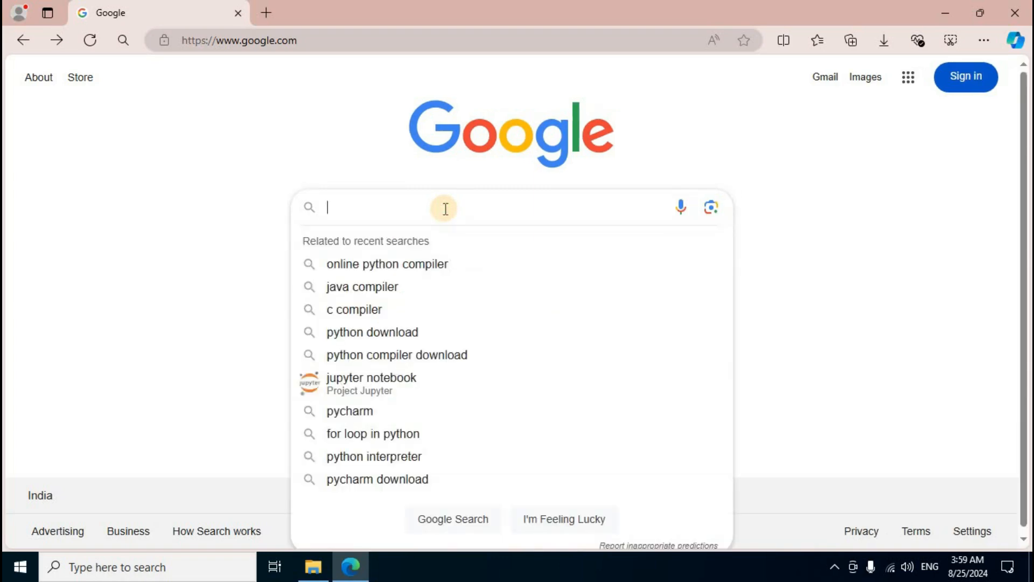
pyautogui.write('python download')
pyautogui.press('Return')
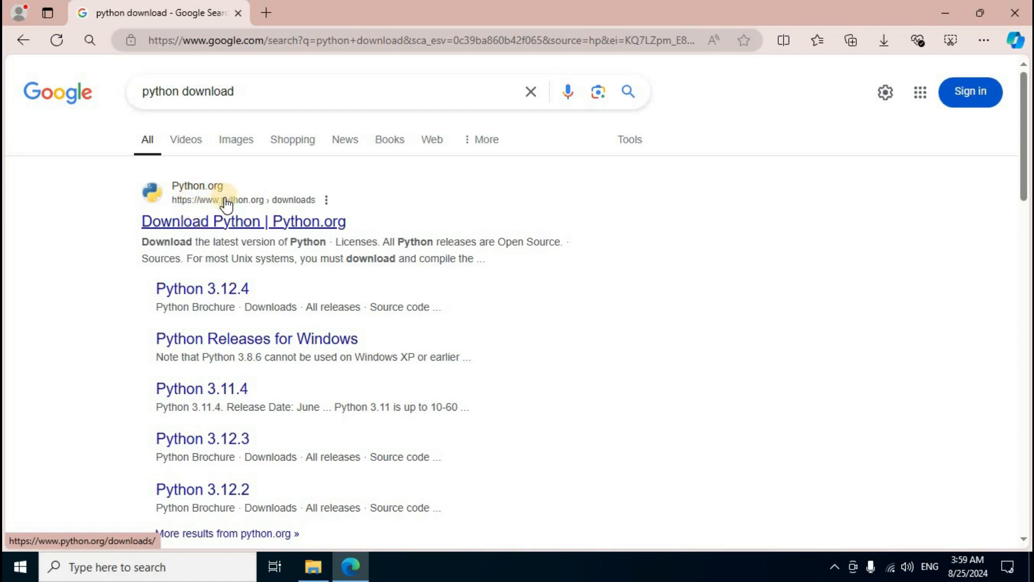
# - Download the Python 3.12.5 installer for Windows from Python.org's download page, leaving the browser minimized
pyautogui.click(312, 229)
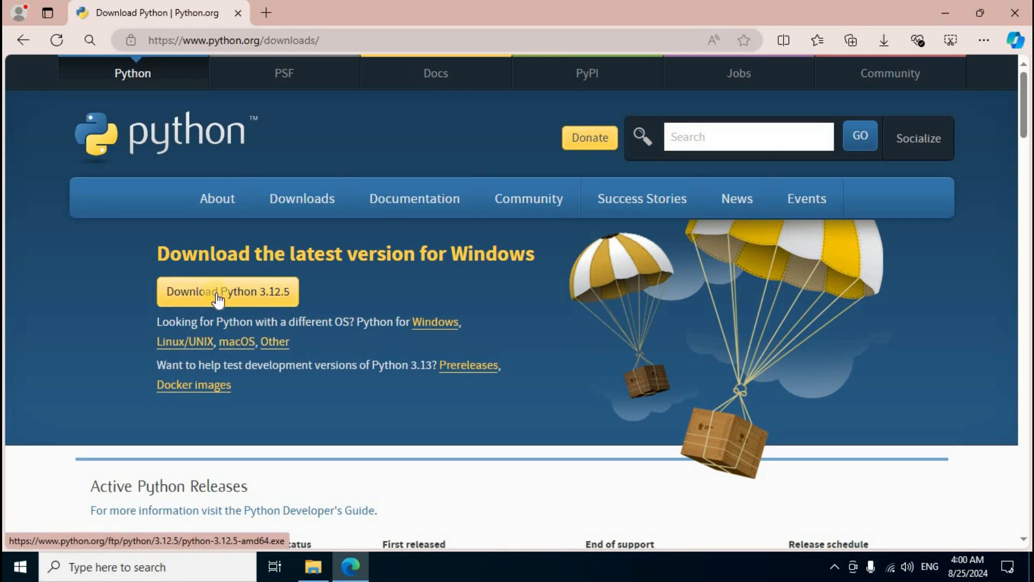
pyautogui.click(284, 305)
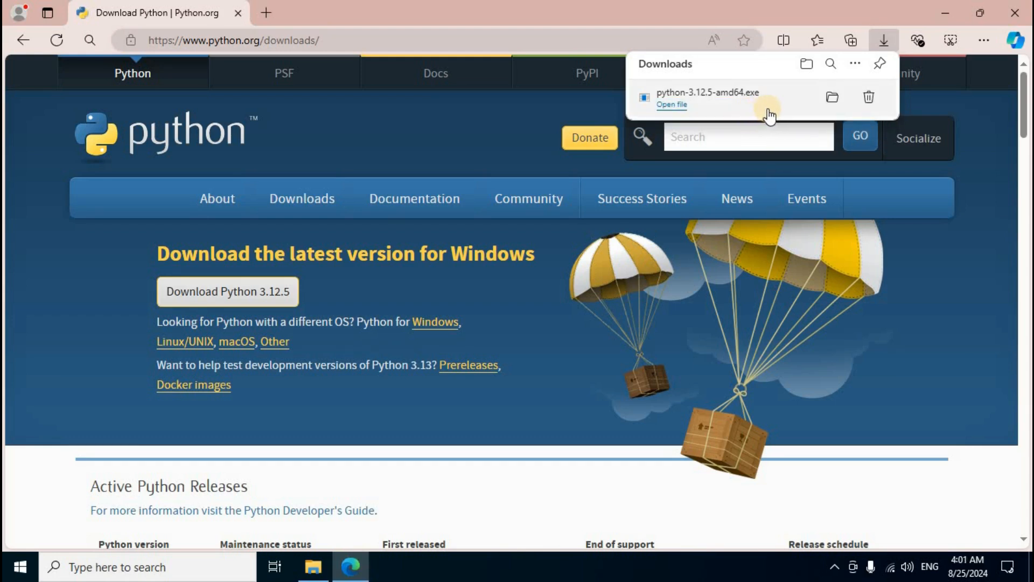
pyautogui.click(936, 18)
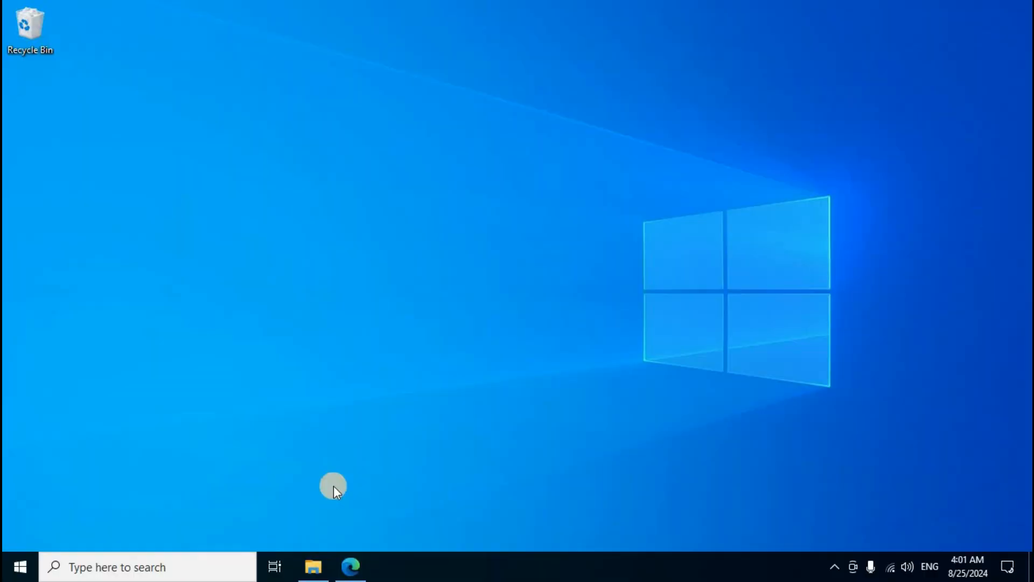
# - Run the python-3.12.5-amd64 installer from the Downloads folder in File Explorer, leaving the folder window minimized
pyautogui.click(311, 570)
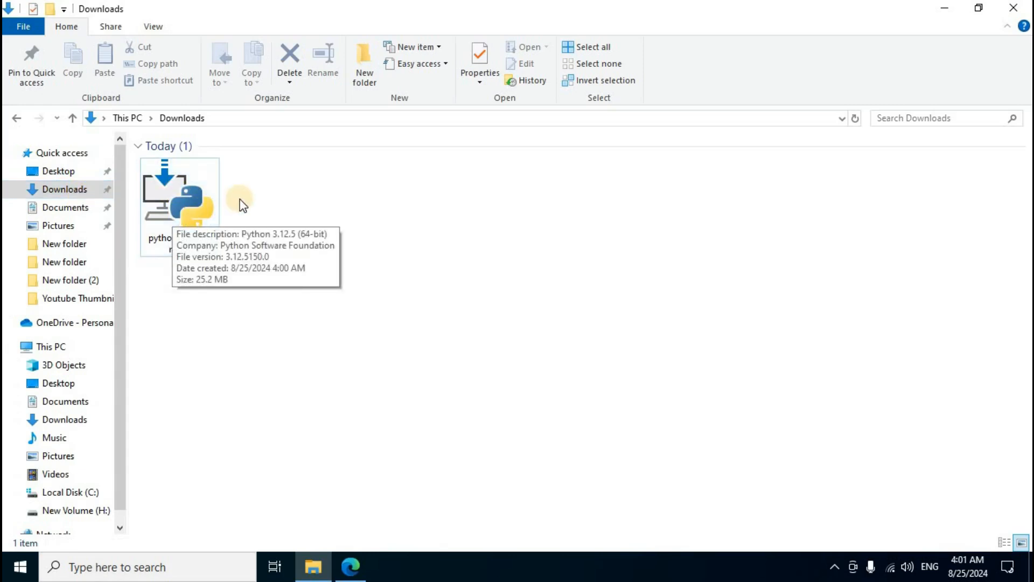
pyautogui.rightClick(191, 207)
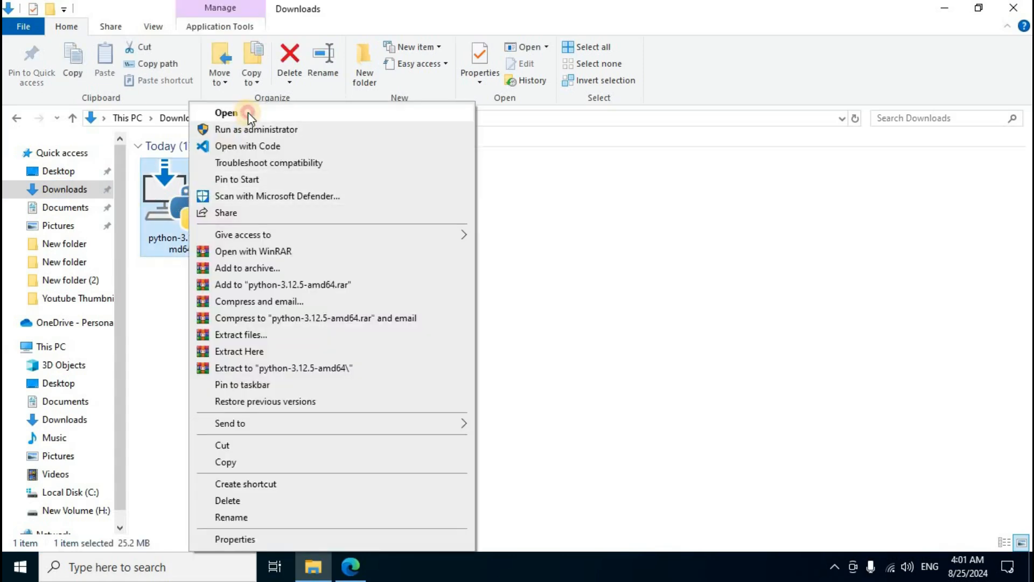
pyautogui.click(247, 112)
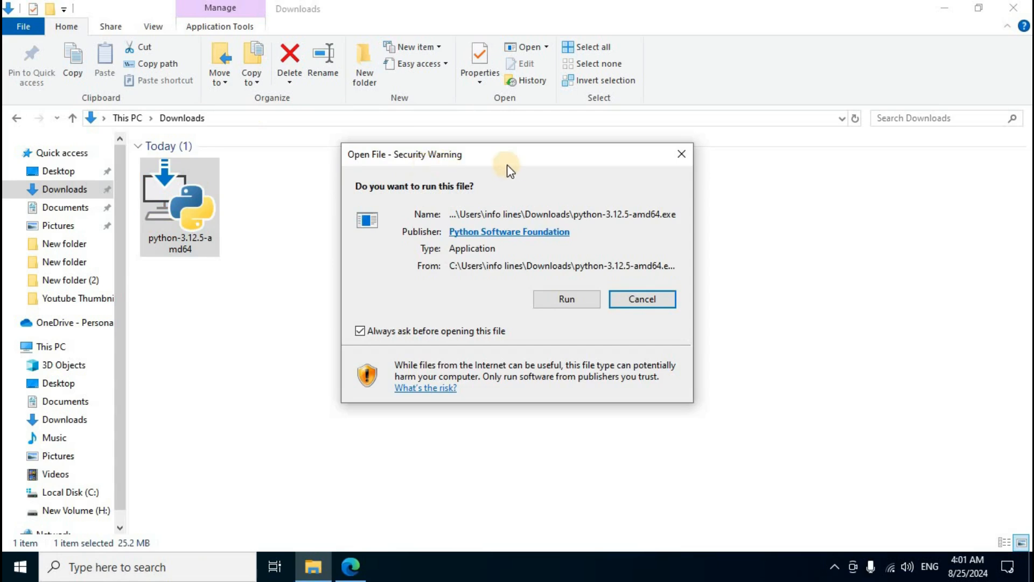
pyautogui.click(568, 300)
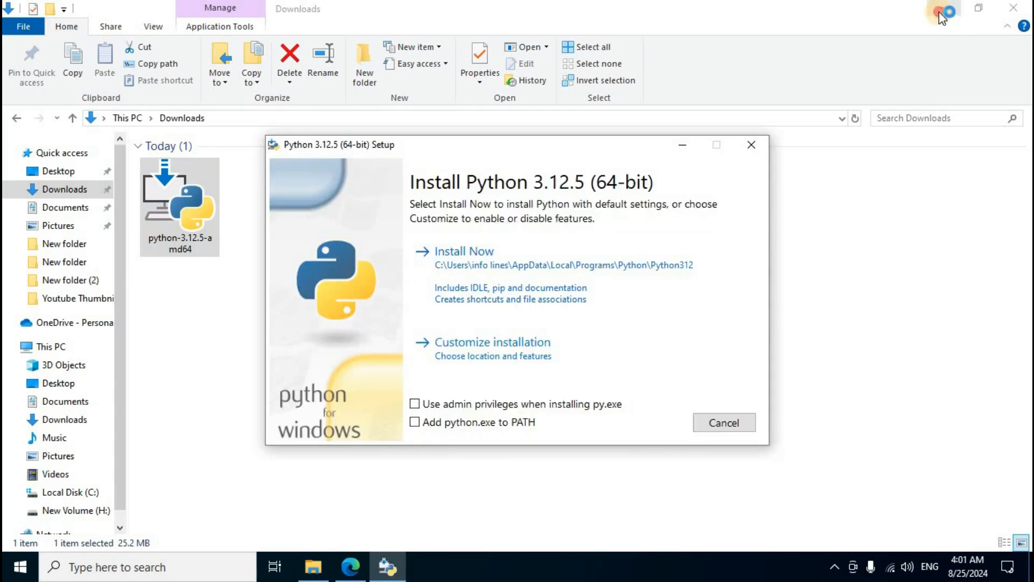
pyautogui.click(939, 12)
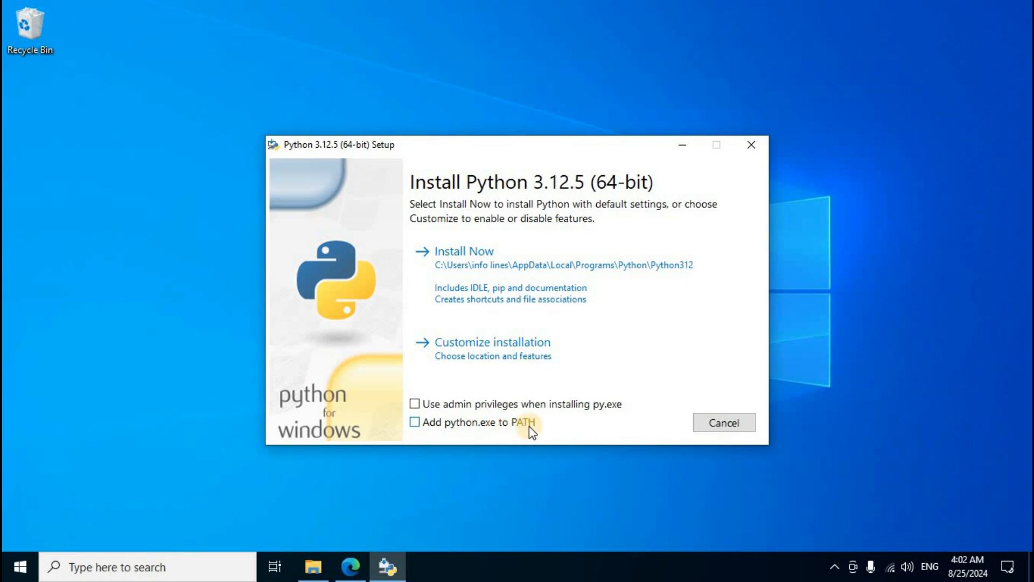
# - Add python.exe to PATH and customize the installation to include the py launcher for all users
pyautogui.click(416, 422)
pyautogui.click(532, 351)
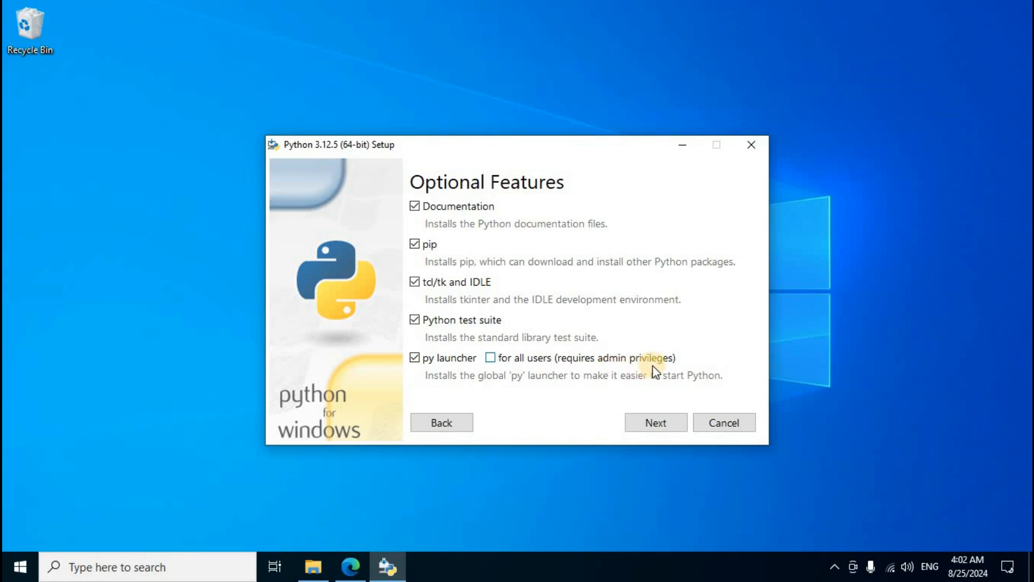
pyautogui.click(493, 360)
pyautogui.click(656, 426)
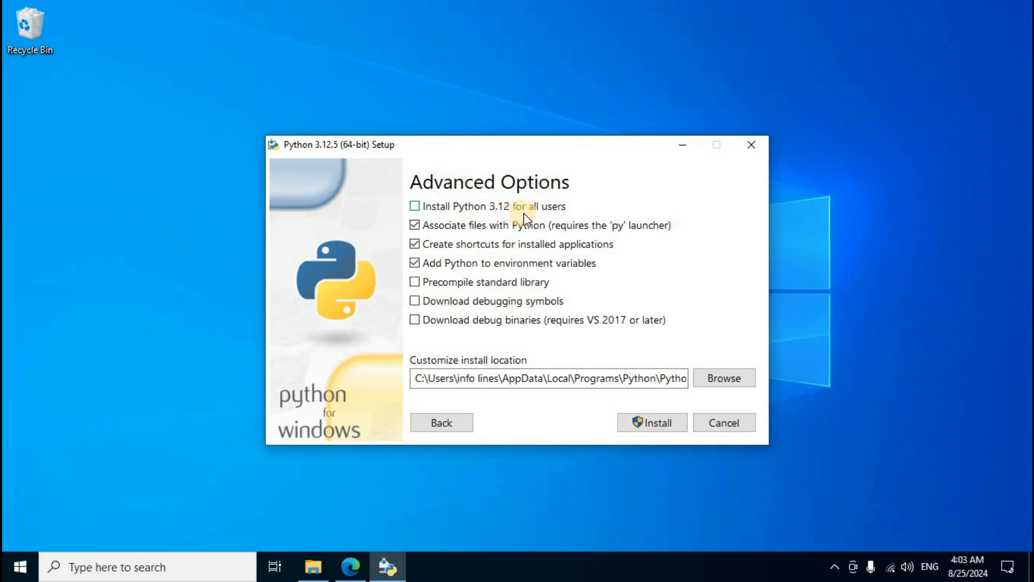
# - Install Python 3.12 for all users in C:\Program Files\Python312, allowing the system changes, and close the setup
pyautogui.click(414, 206)
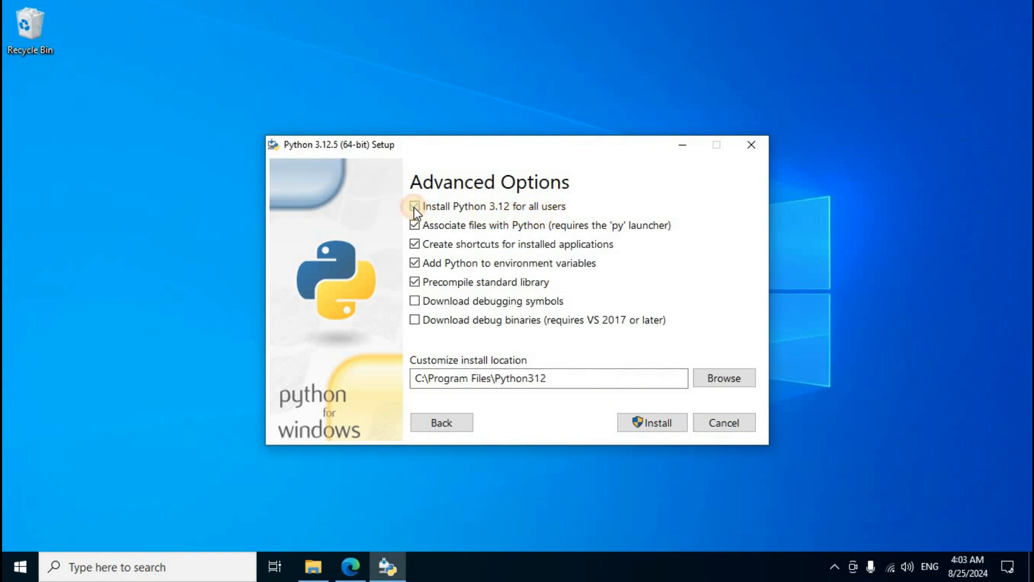
pyautogui.click(647, 422)
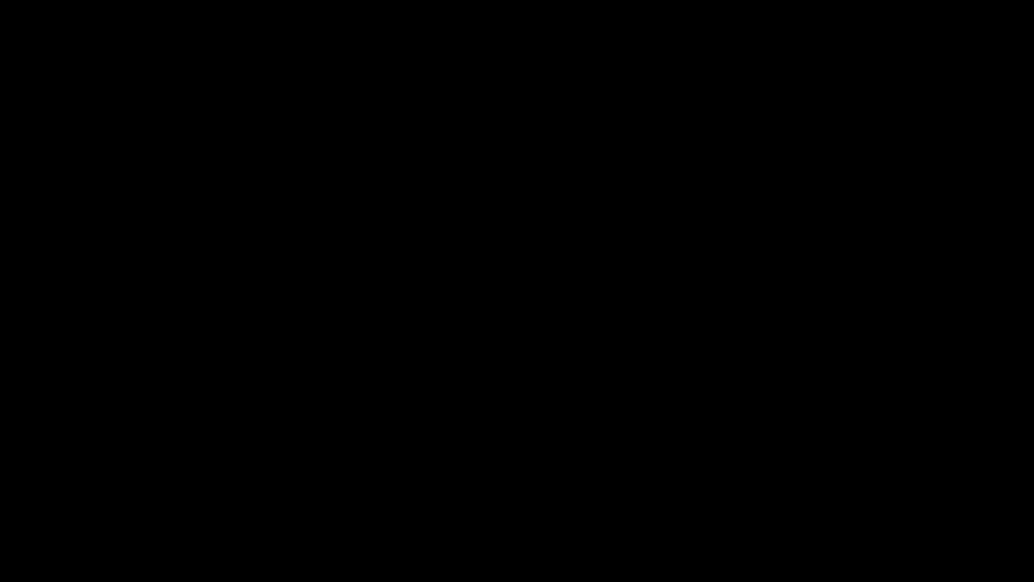
pyautogui.click(434, 392)
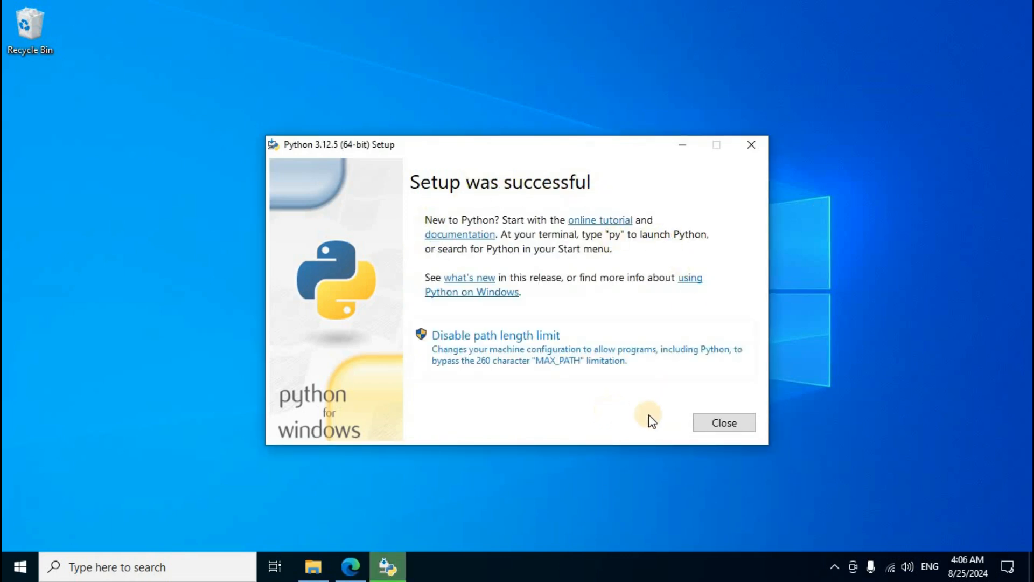
pyautogui.click(722, 424)
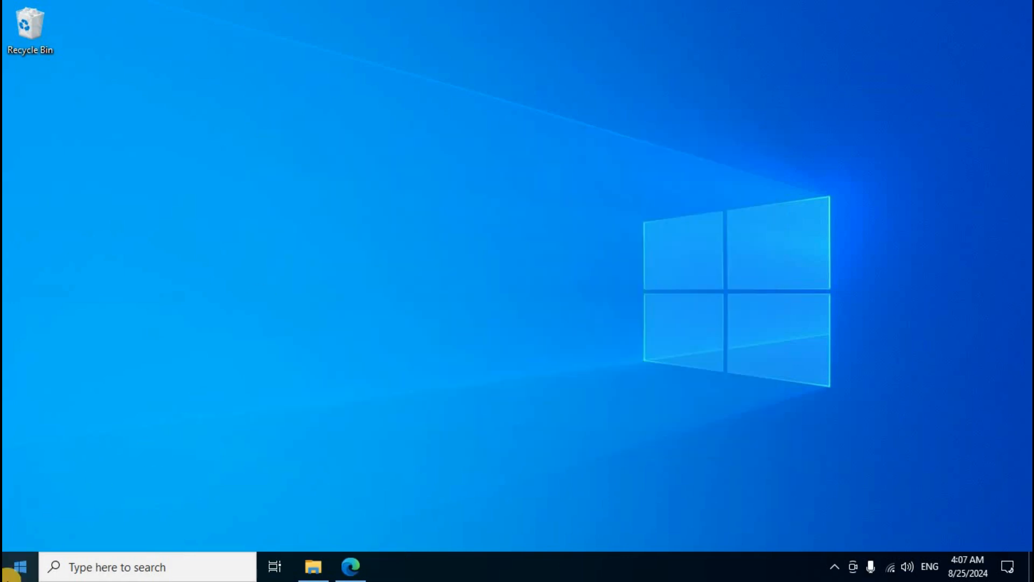
# - Check the installed Python version in Command Prompt with python --version, closing the window when done
pyautogui.click(106, 571)
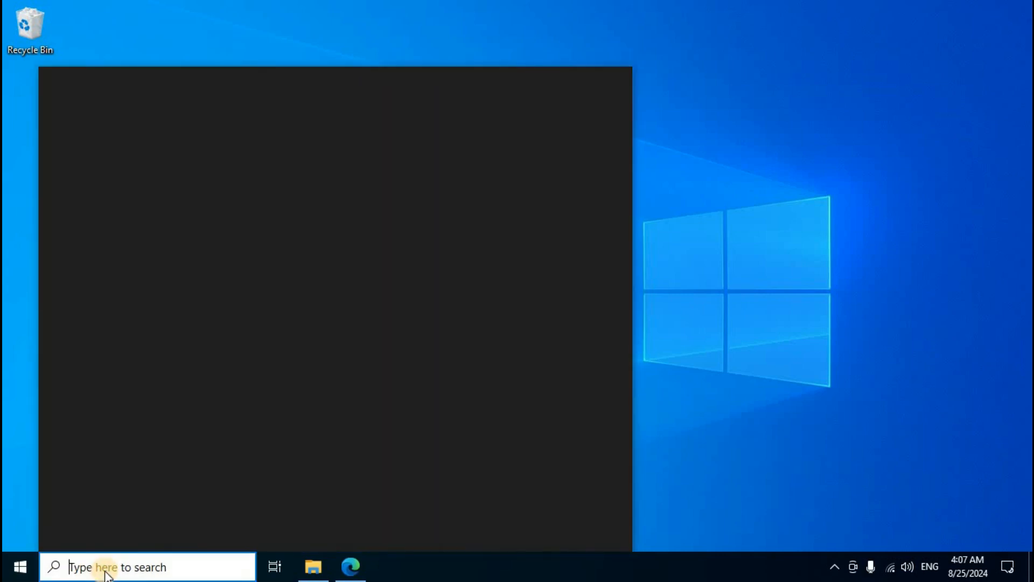
pyautogui.write('cmd')
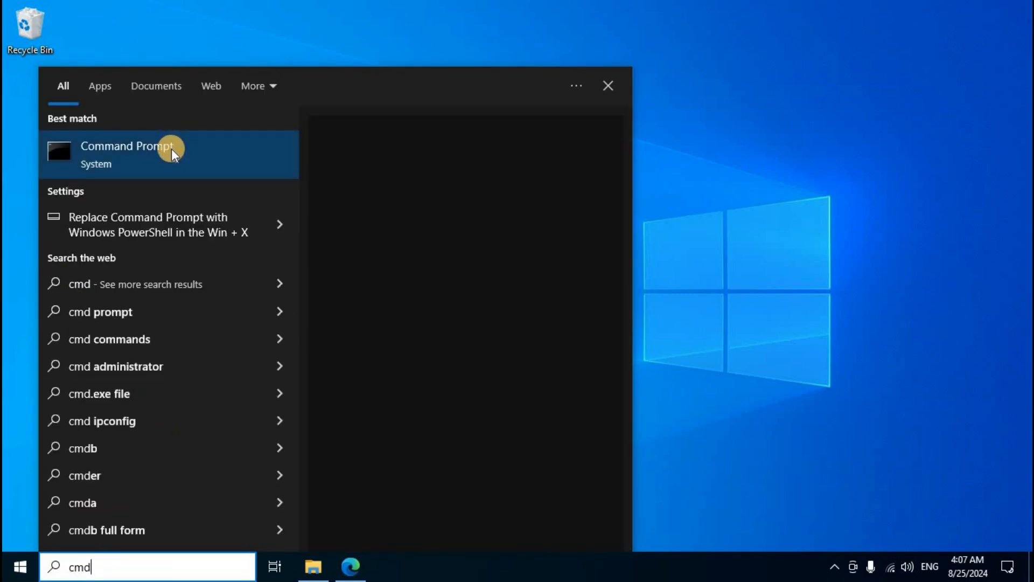
pyautogui.click(174, 151)
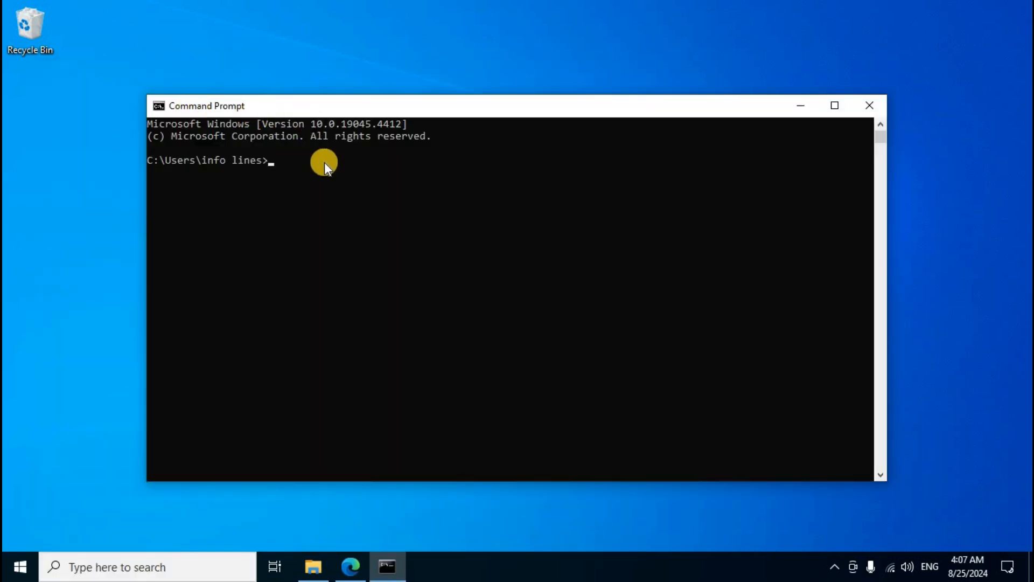
pyautogui.write('python --version')
pyautogui.press('Return')
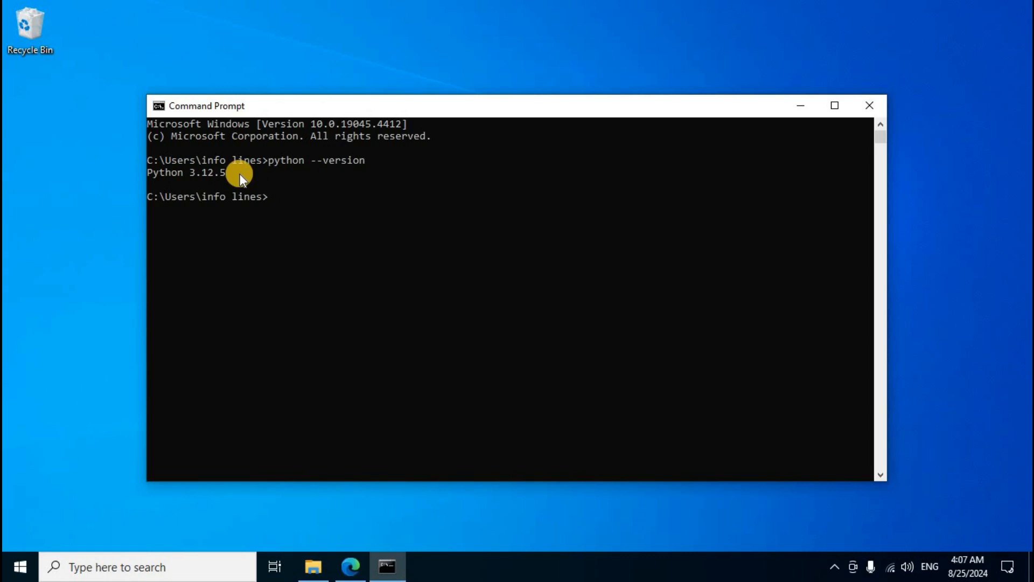
pyautogui.click(870, 105)
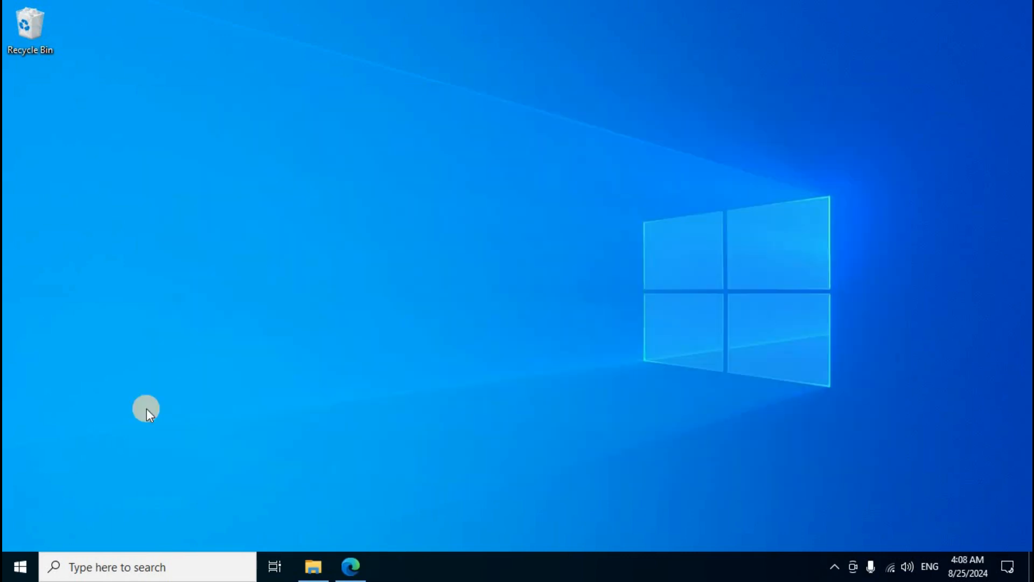
# - Open IDLE (Python 3.12 64-bit) and enter print("Chary Tech info") at the shell prompt
pyautogui.click(95, 566)
pyautogui.write('idle')
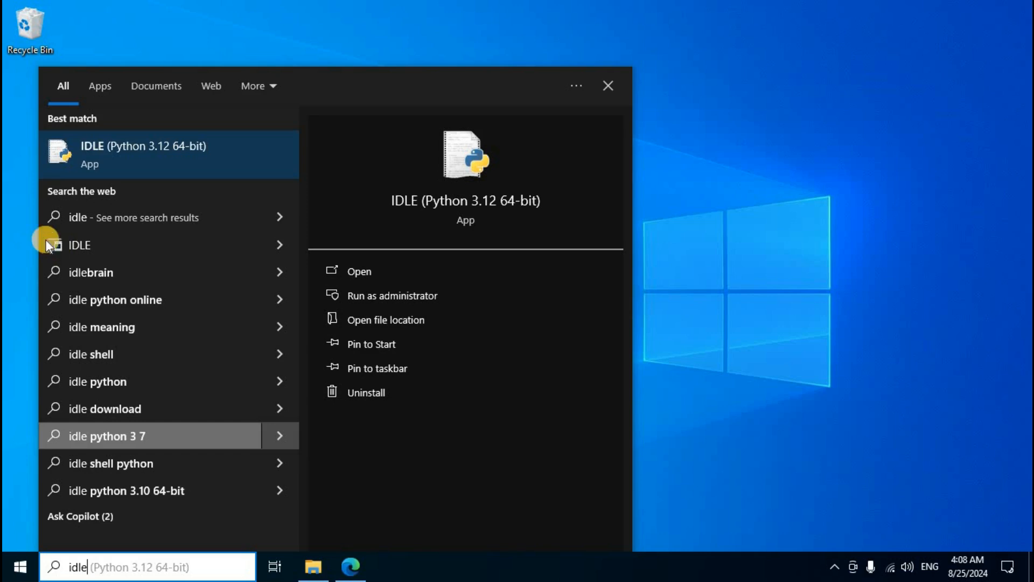
pyautogui.click(160, 159)
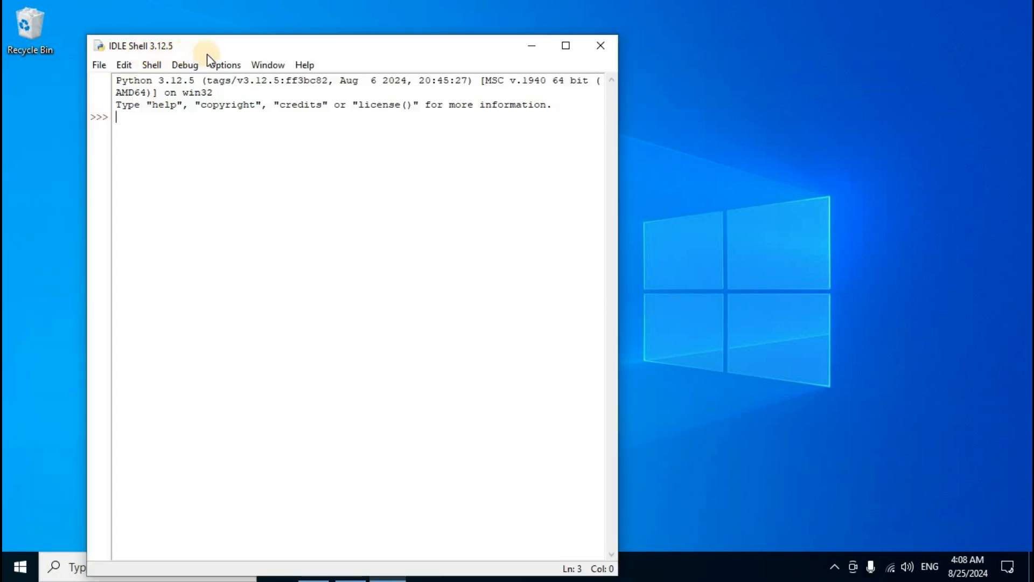
pyautogui.moveTo(214, 51); pyautogui.dragTo(305, 38)
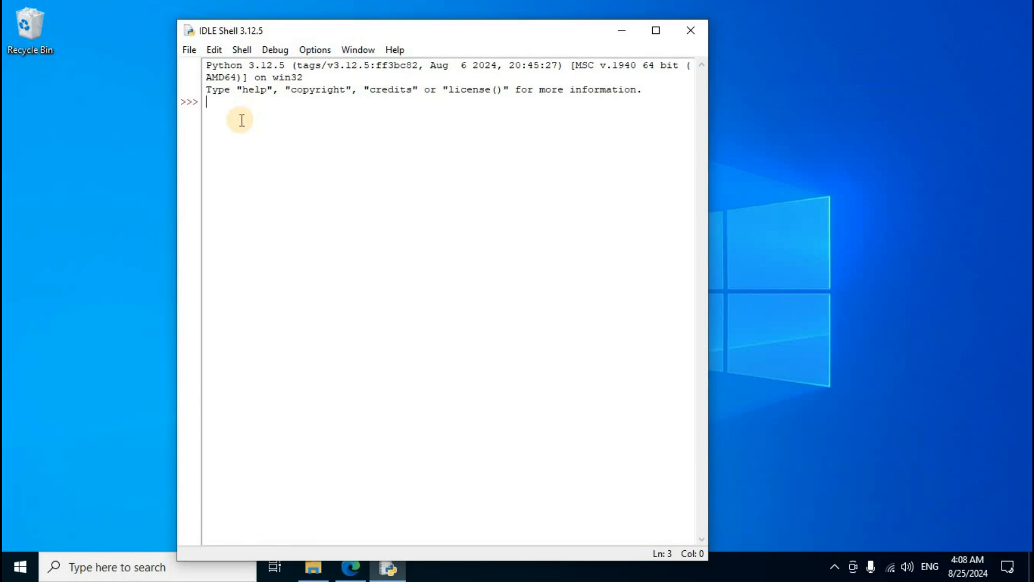
pyautogui.write('print("Chary Tech info")')
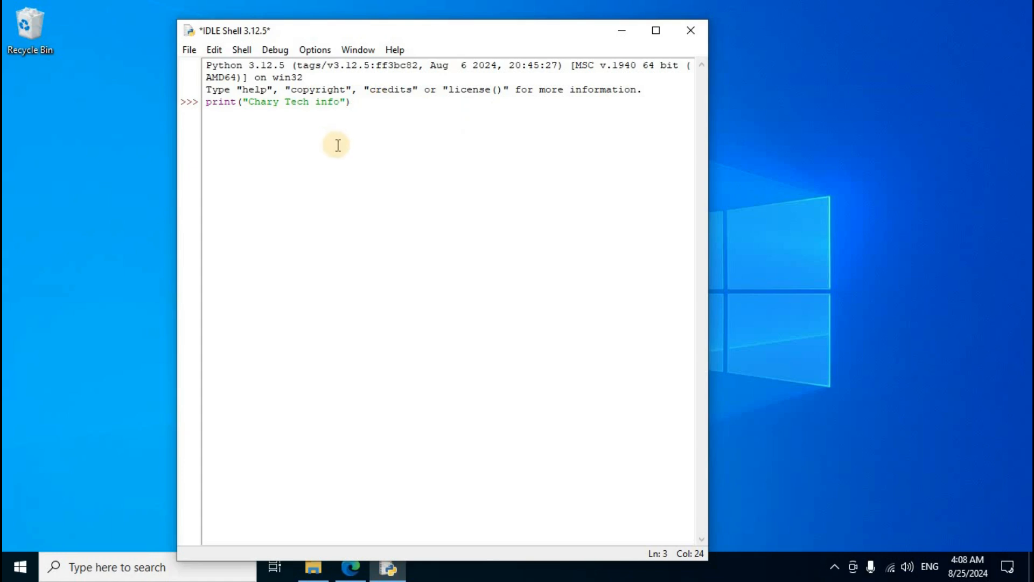
# - Start saving the shell under a new name and create a folder named Chary on the Desktop
pyautogui.click(191, 51)
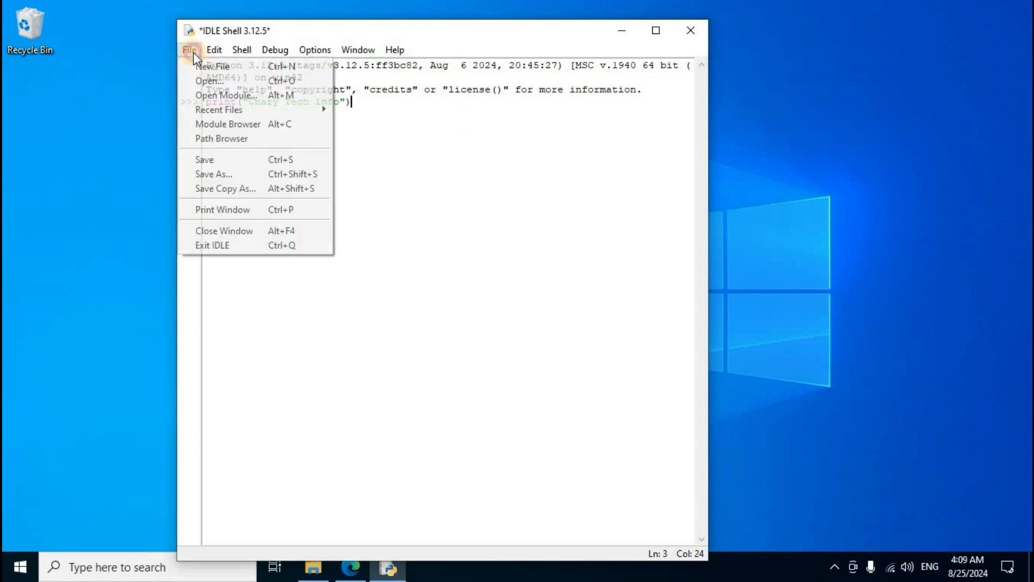
pyautogui.click(216, 175)
pyautogui.click(253, 186)
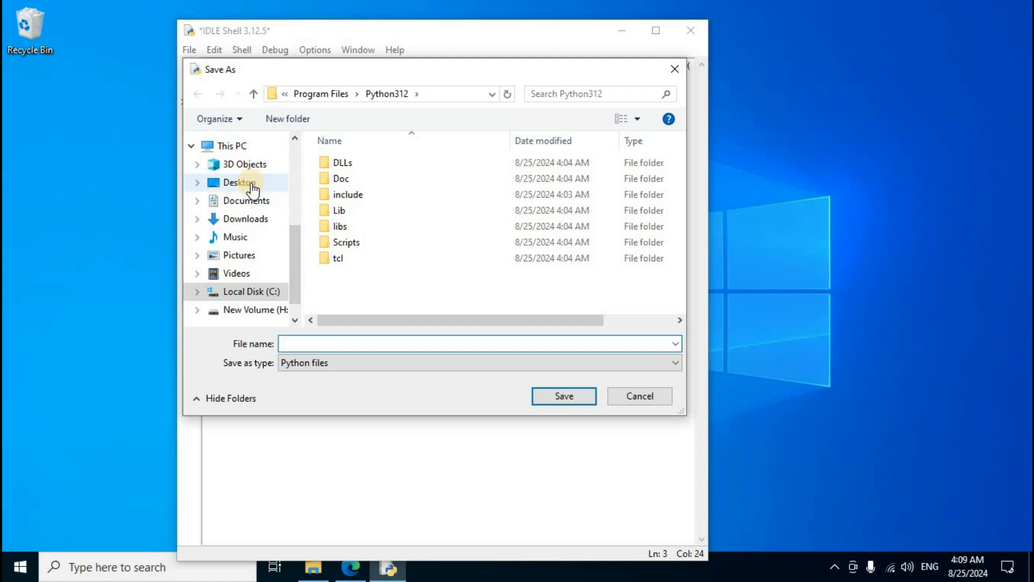
pyautogui.rightClick(424, 200)
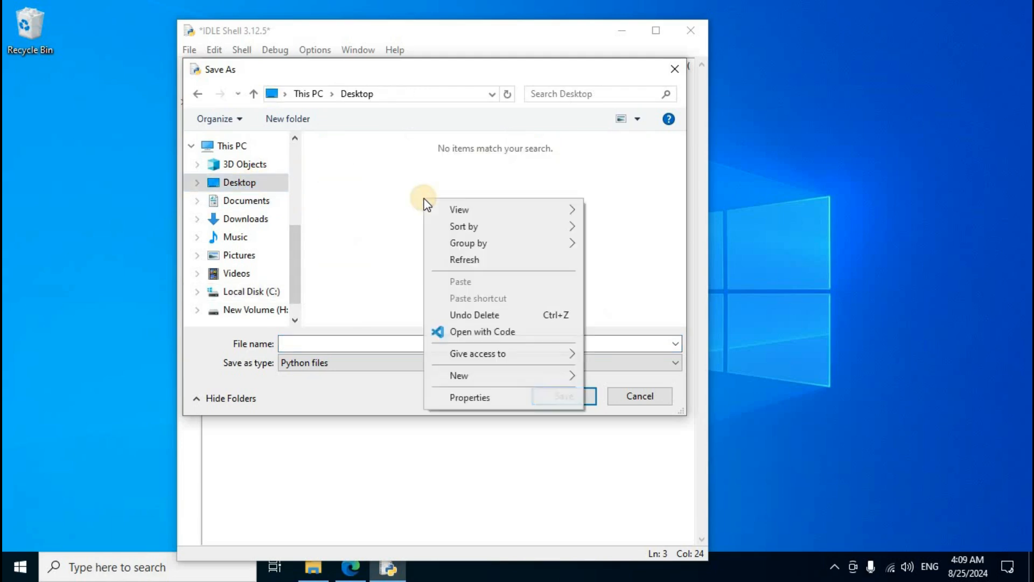
pyautogui.moveTo(477, 382)
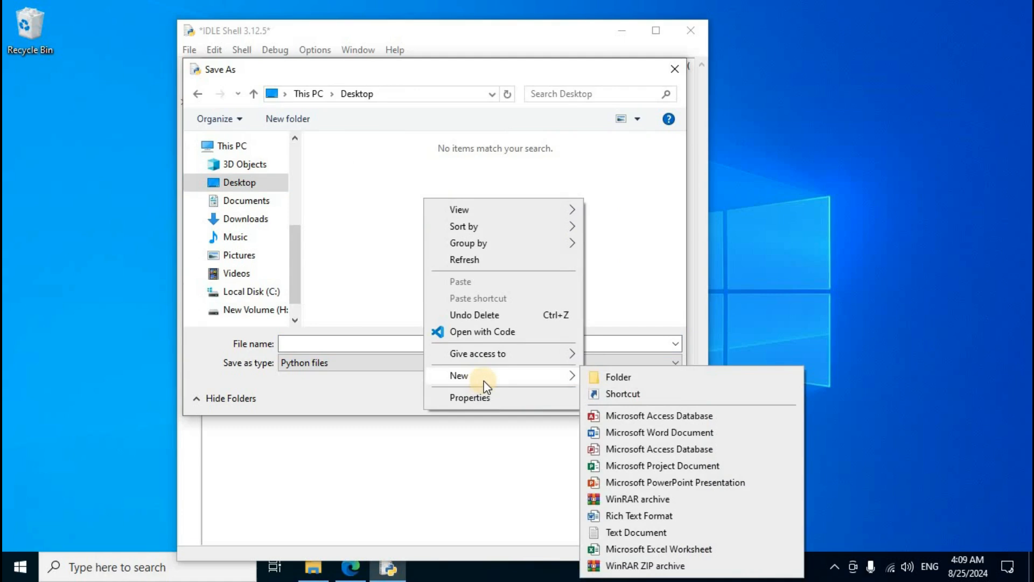
pyautogui.click(613, 379)
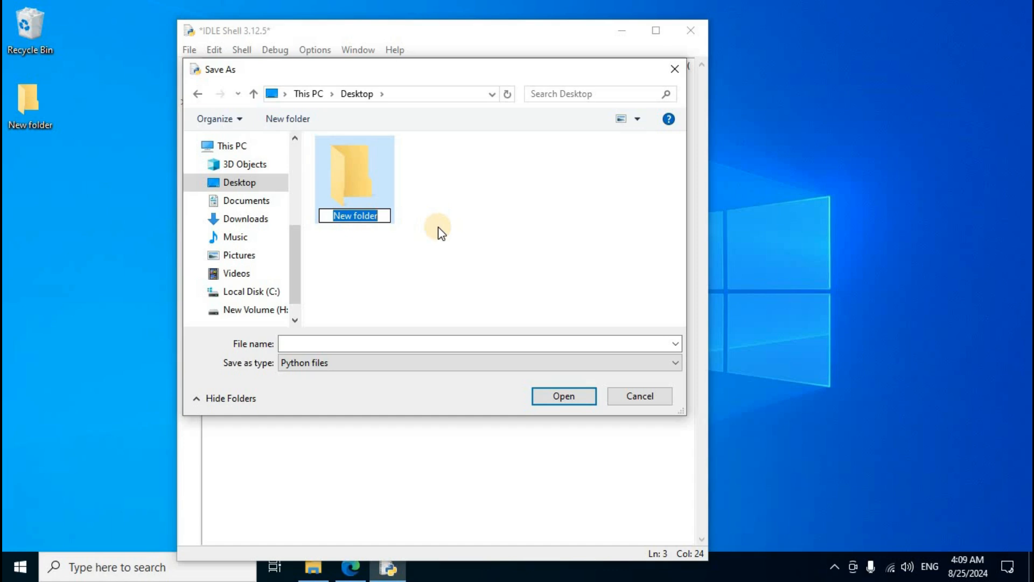
pyautogui.press('BackSpace')
pyautogui.write('Chary')
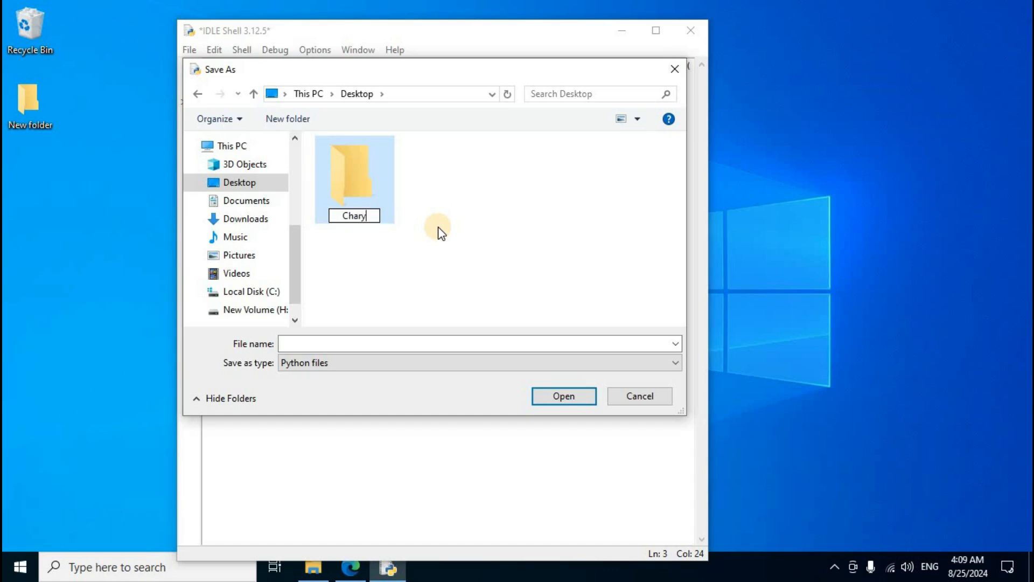
pyautogui.press('Return')
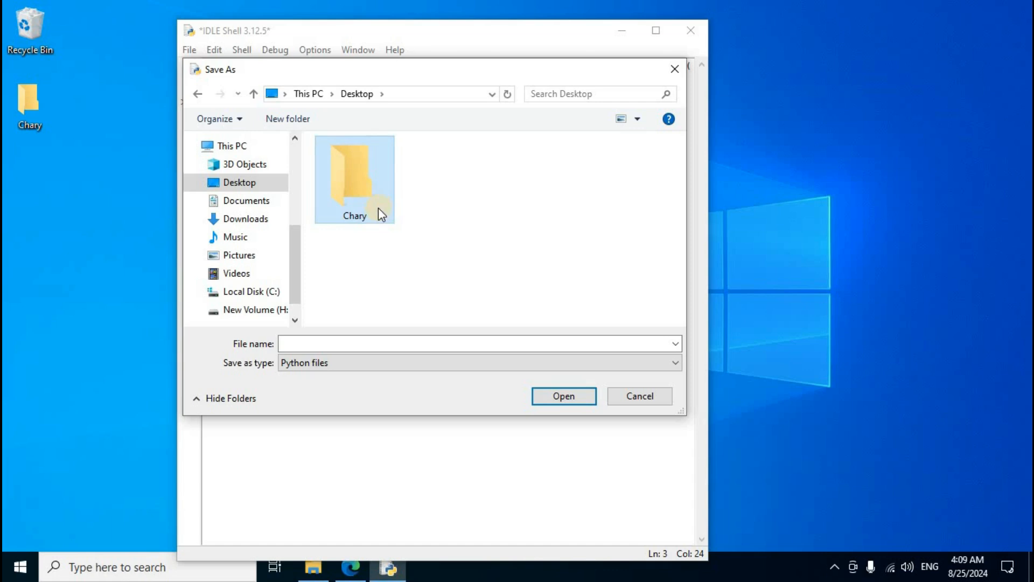
# - Save the shell session as Chary Tech.py inside the Chary folder on the Desktop
pyautogui.click(564, 396)
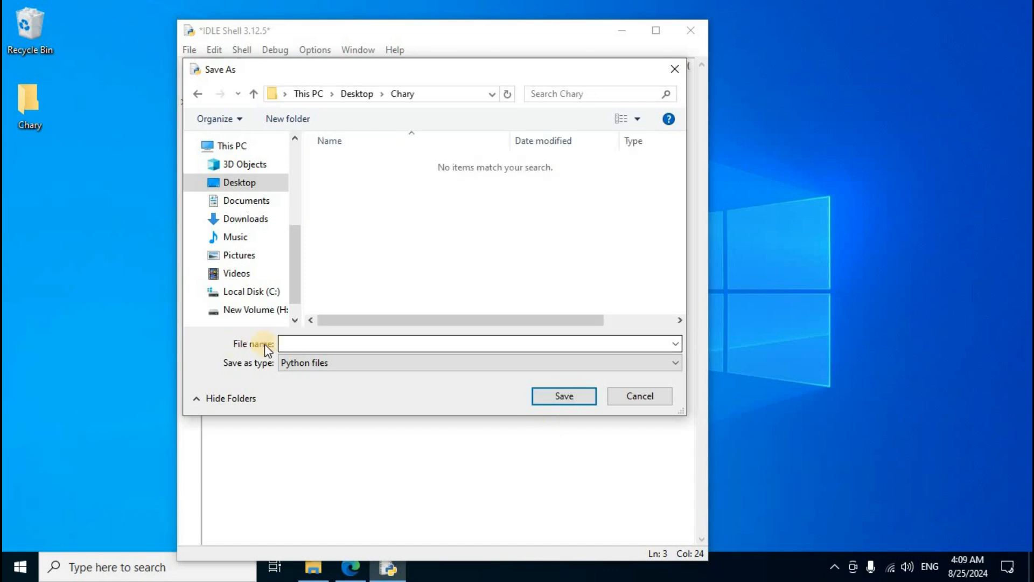
pyautogui.click(291, 343)
pyautogui.write('Chary Tech')
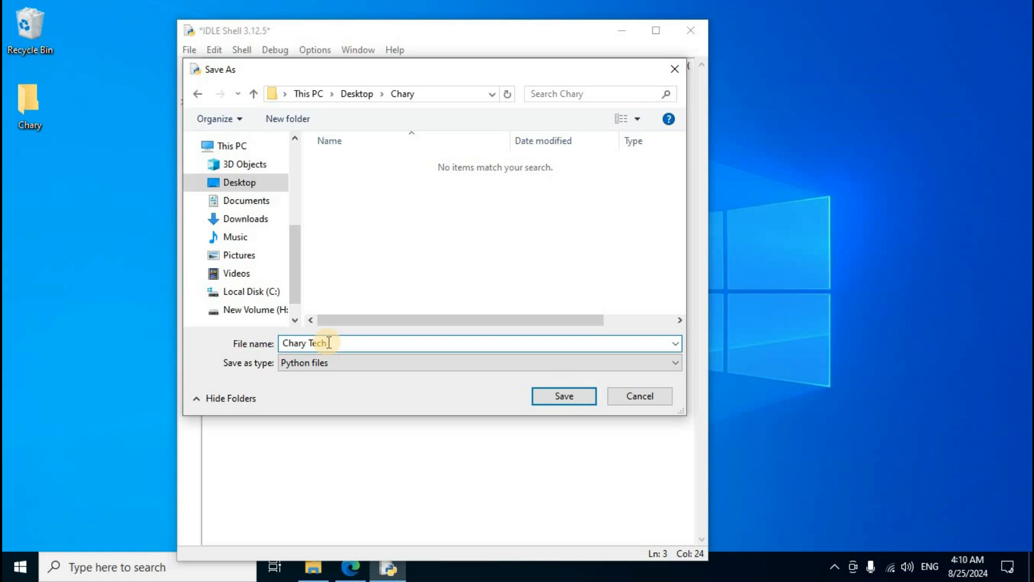
pyautogui.write('.py')
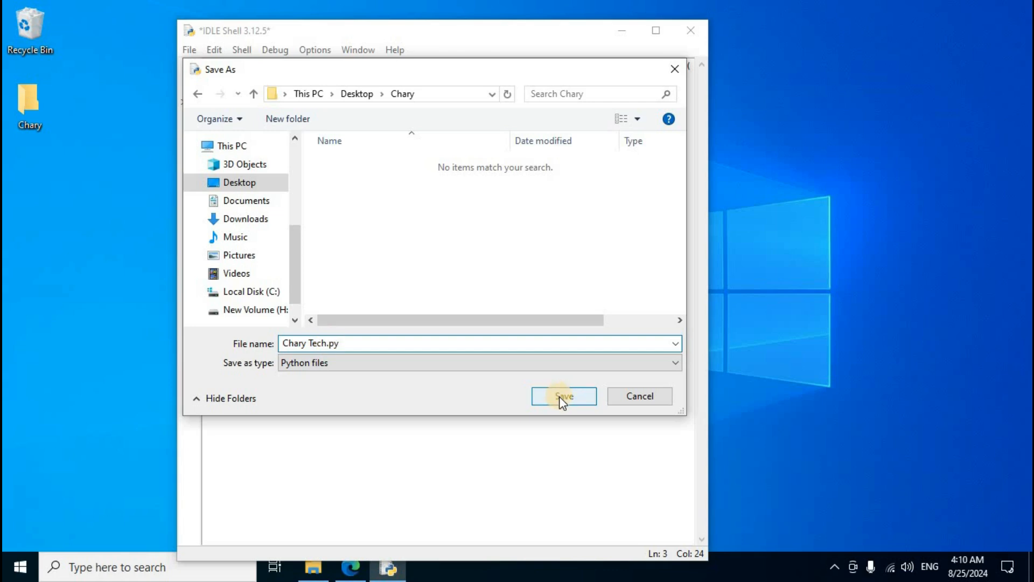
pyautogui.click(559, 395)
# - Execute the pending print statement, then enter and execute print("Like Share Subcribed My Channel") in the shell
pyautogui.press('Return')
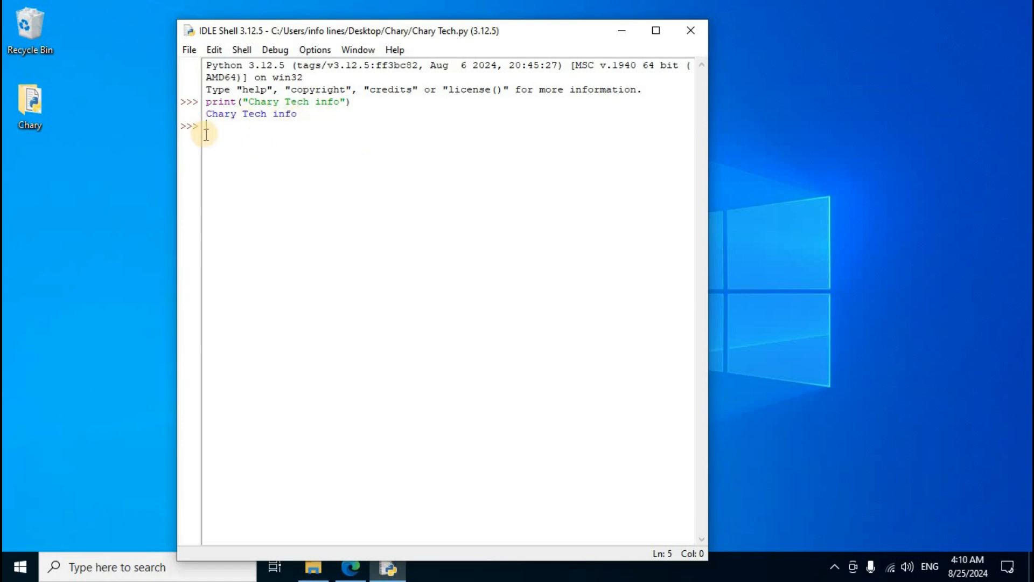
pyautogui.write('print("Like Share Subcribed My Channel")')
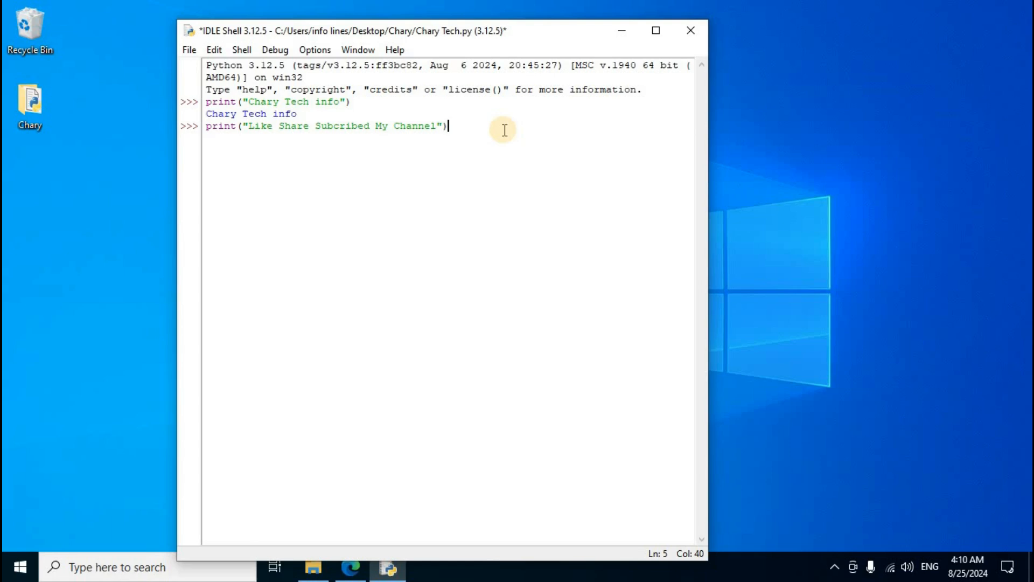
pyautogui.press('Return')
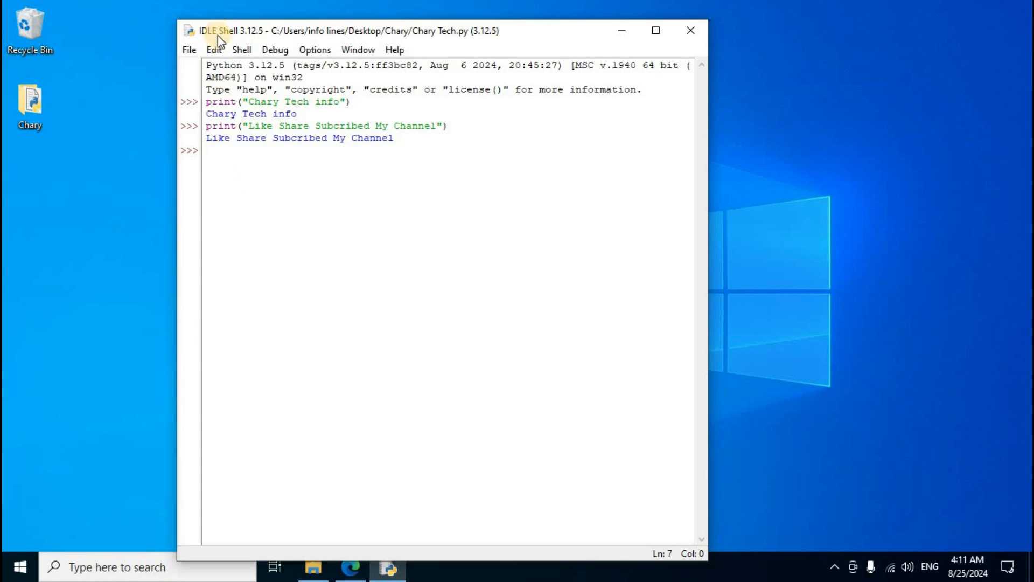
# - Create a new IDLE file containing the lines a=2, b=12 and print(a+b)
pyautogui.click(190, 50)
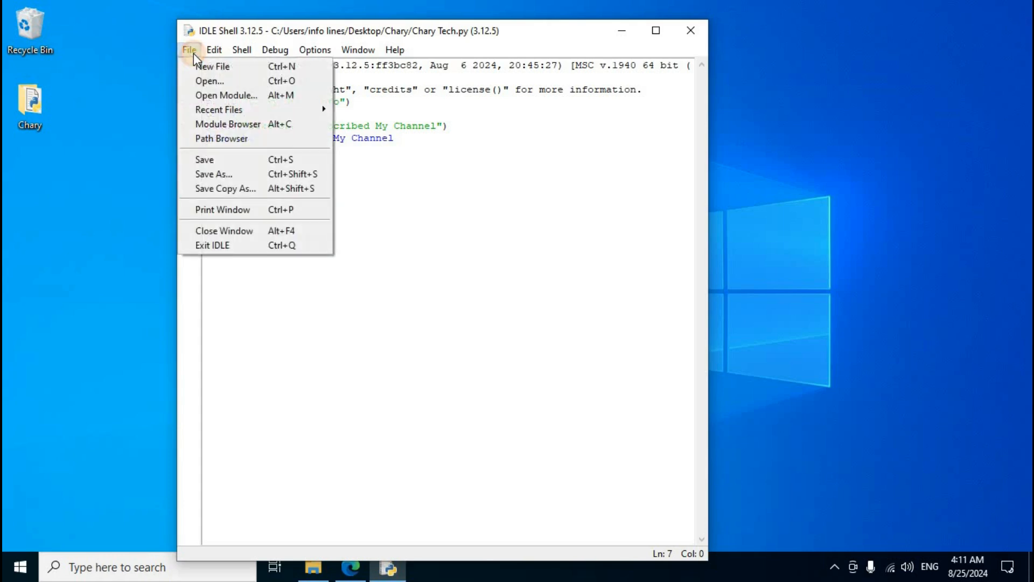
pyautogui.click(224, 68)
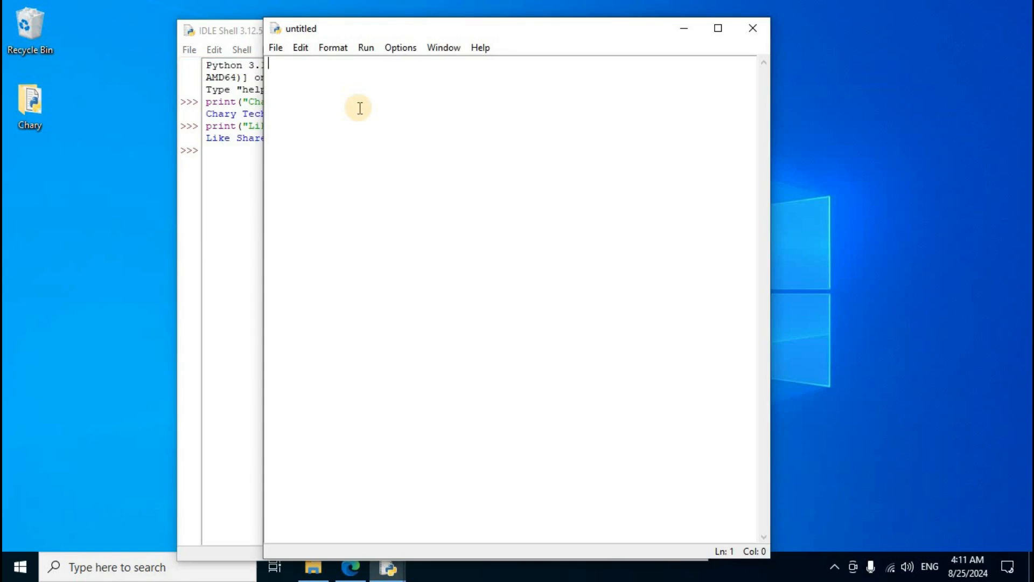
pyautogui.write('a=2')
pyautogui.press('Return')
pyautogui.write('b')
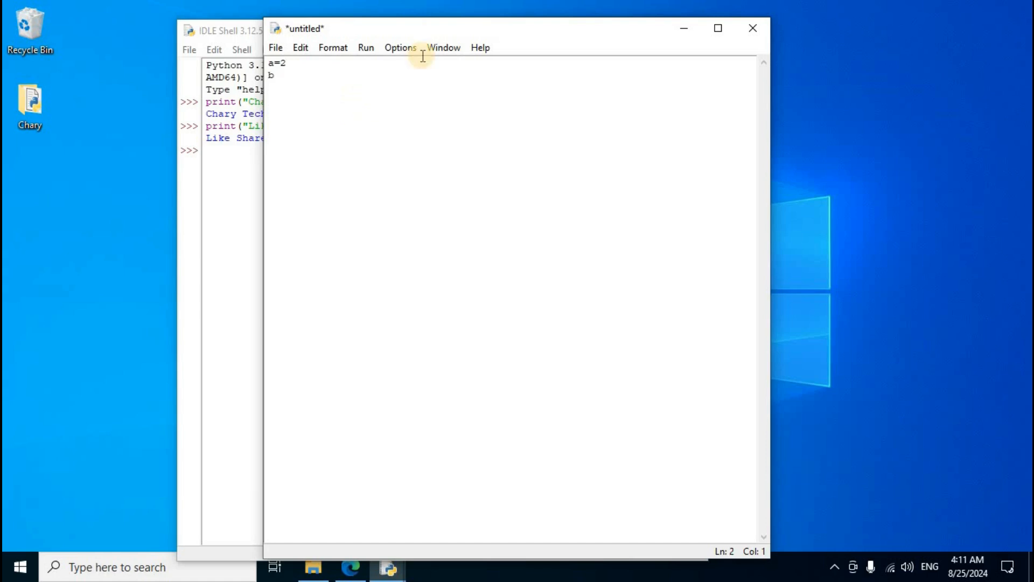
pyautogui.write('=12')
pyautogui.press('Return')
pyautogui.write('Print(')
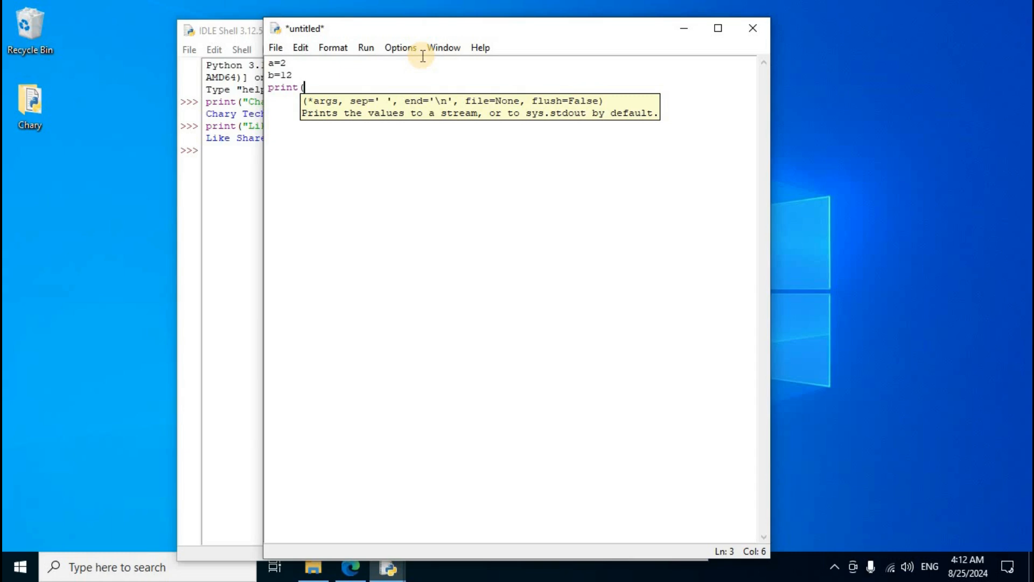
pyautogui.write('a+b)')
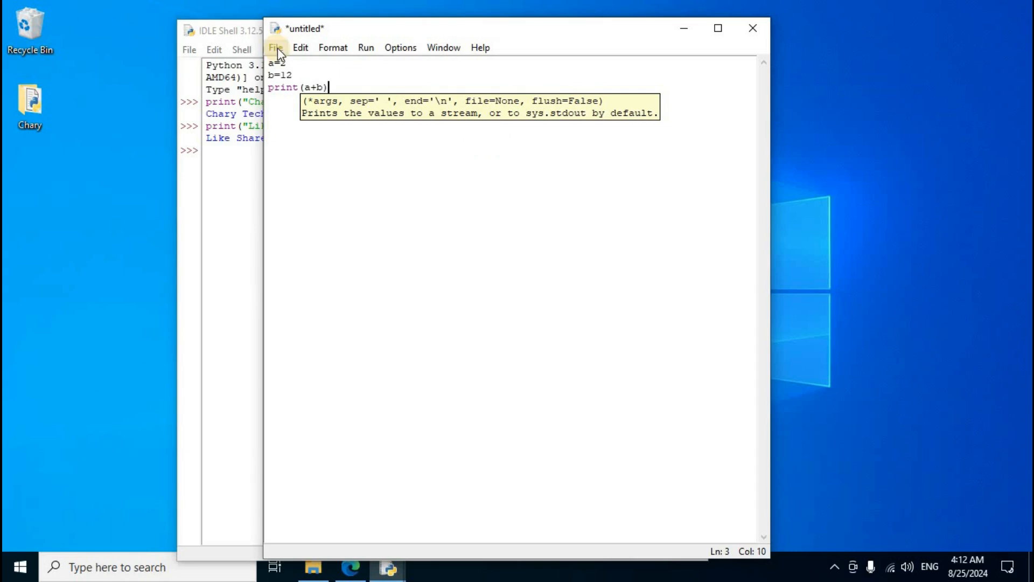
# - Save the script as info.py in the Chary folder and run it as a module
pyautogui.click(276, 48)
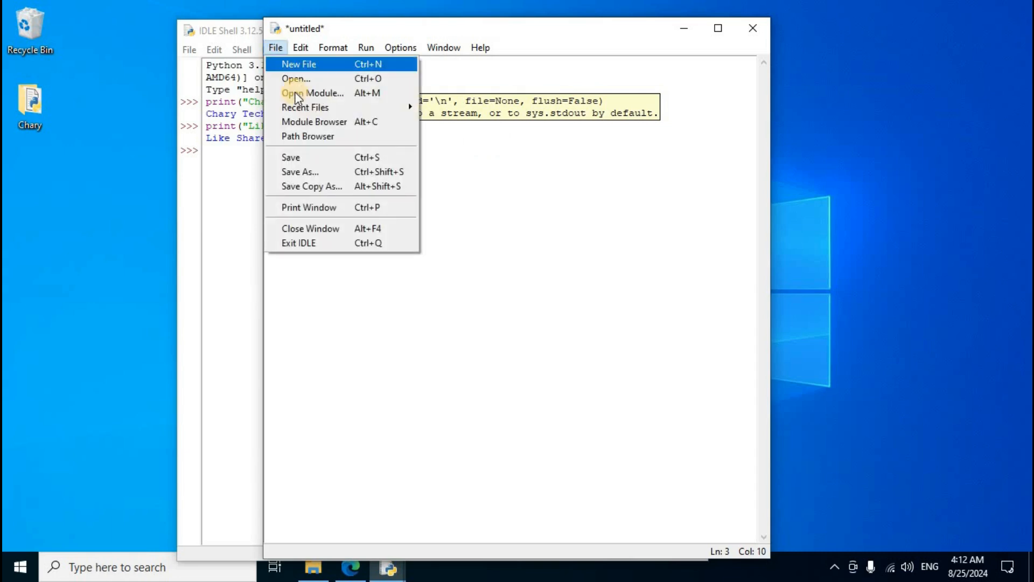
pyautogui.click(305, 158)
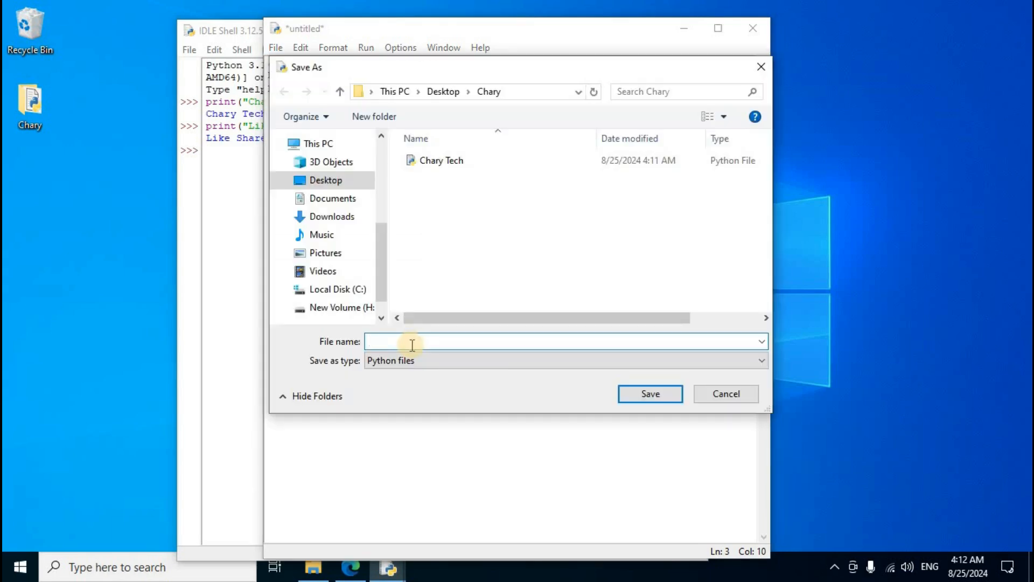
pyautogui.write('info.py')
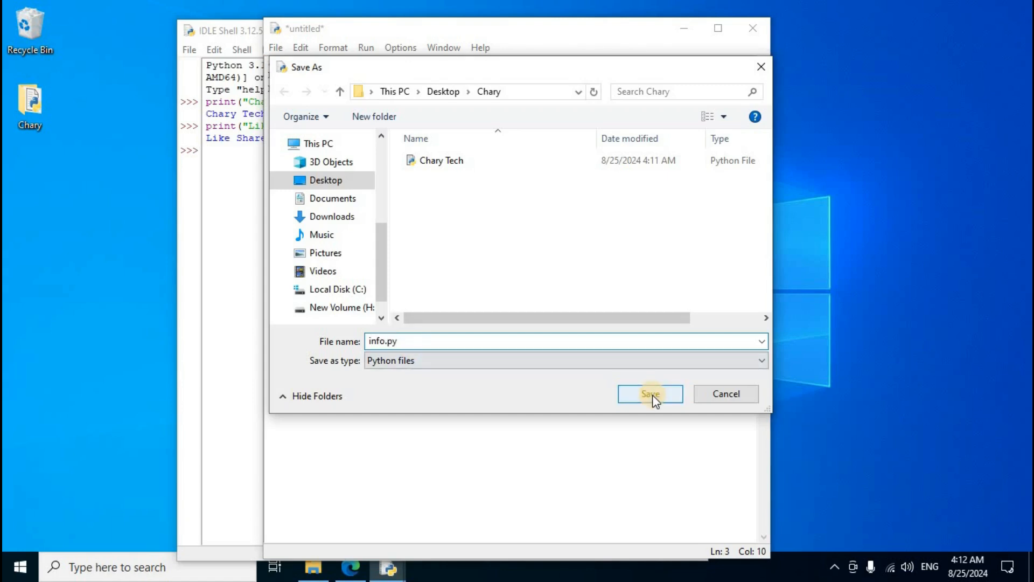
pyautogui.click(652, 396)
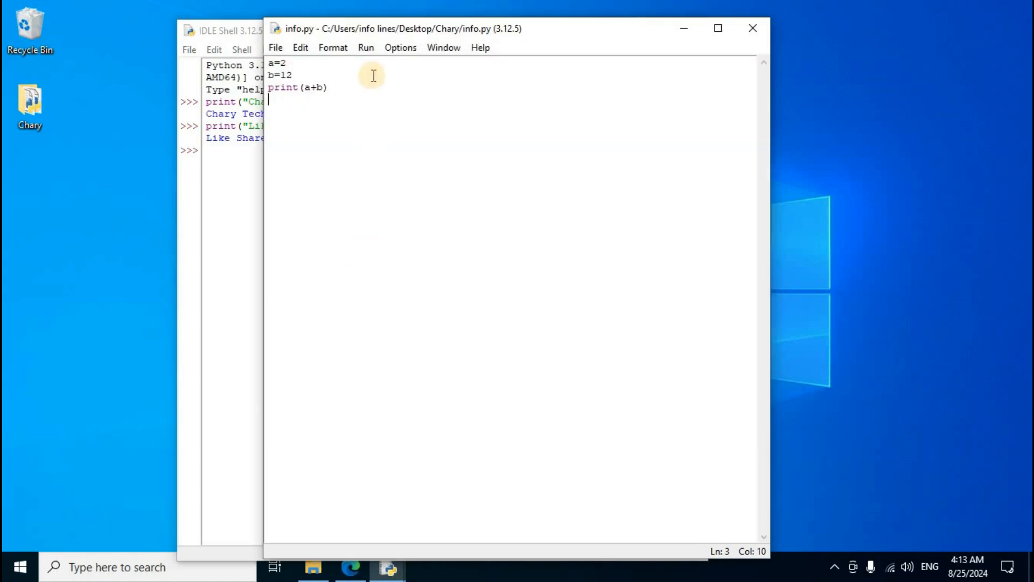
pyautogui.click(367, 49)
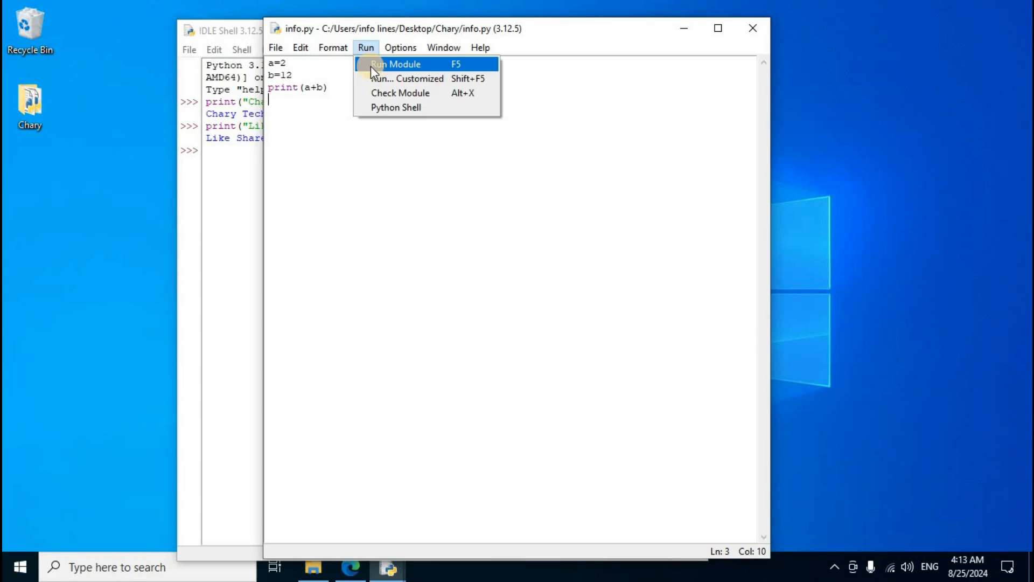
pyautogui.click(407, 65)
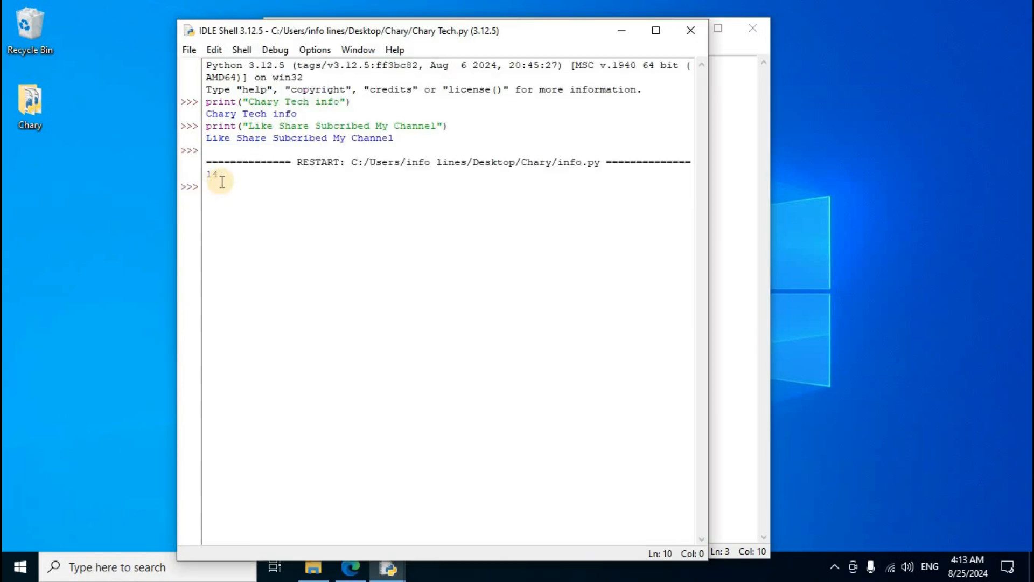